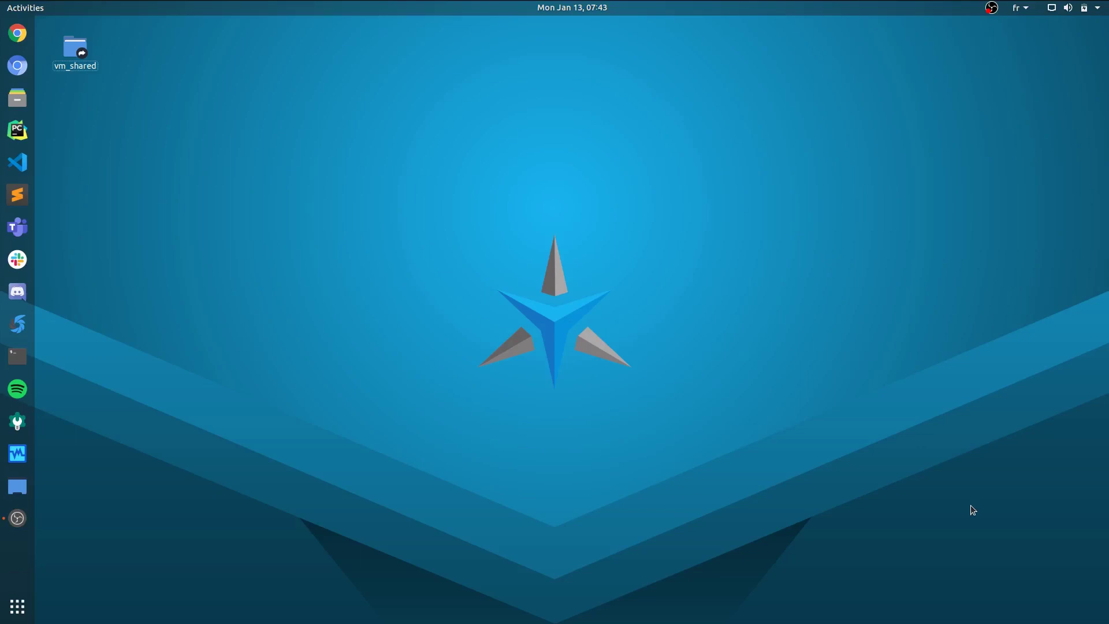
Step: Open a new GNOME Terminal window and maximize it to fill the screen
key(ctrl+alt+t)
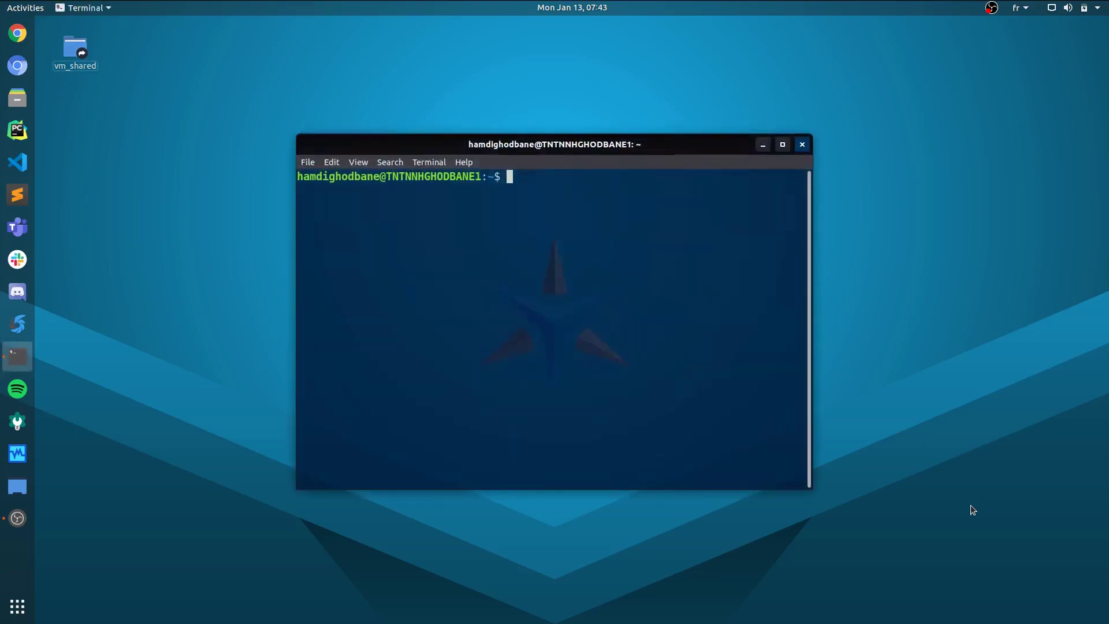
key(super+Up)
key(ctrl+plus)
key(ctrl+plus)
key(ctrl+plus)
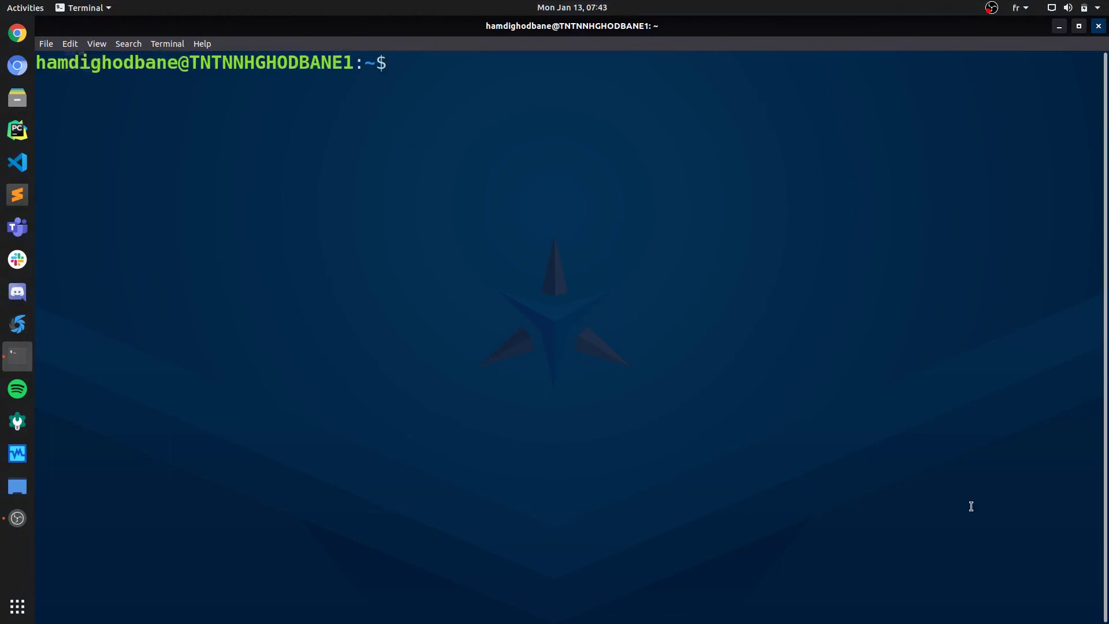
text(ssh )
text("g)
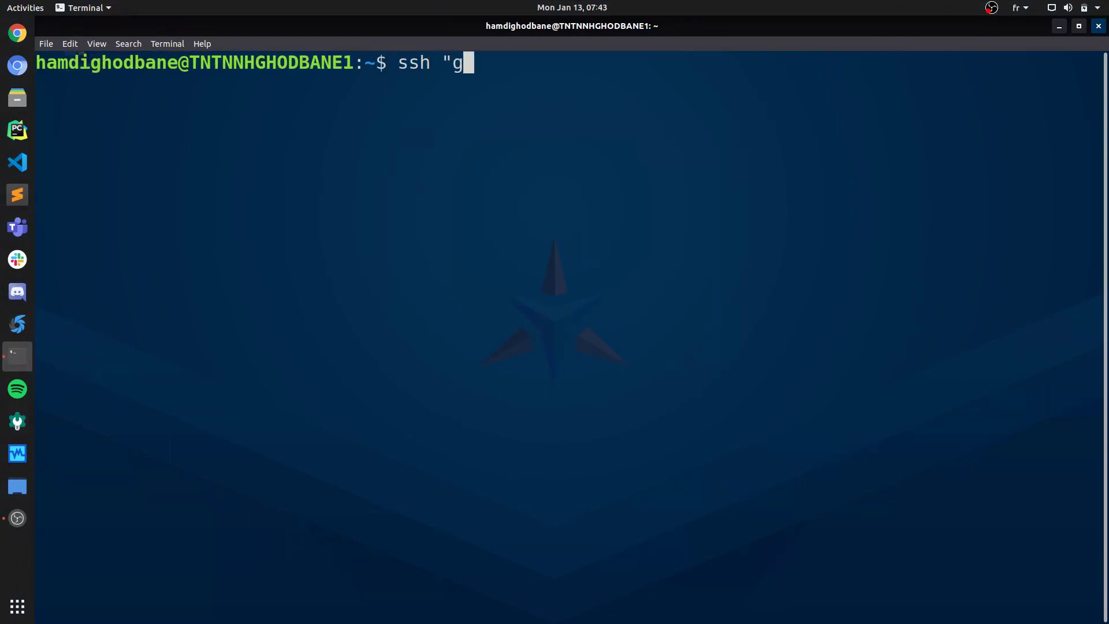
text(uess userna)
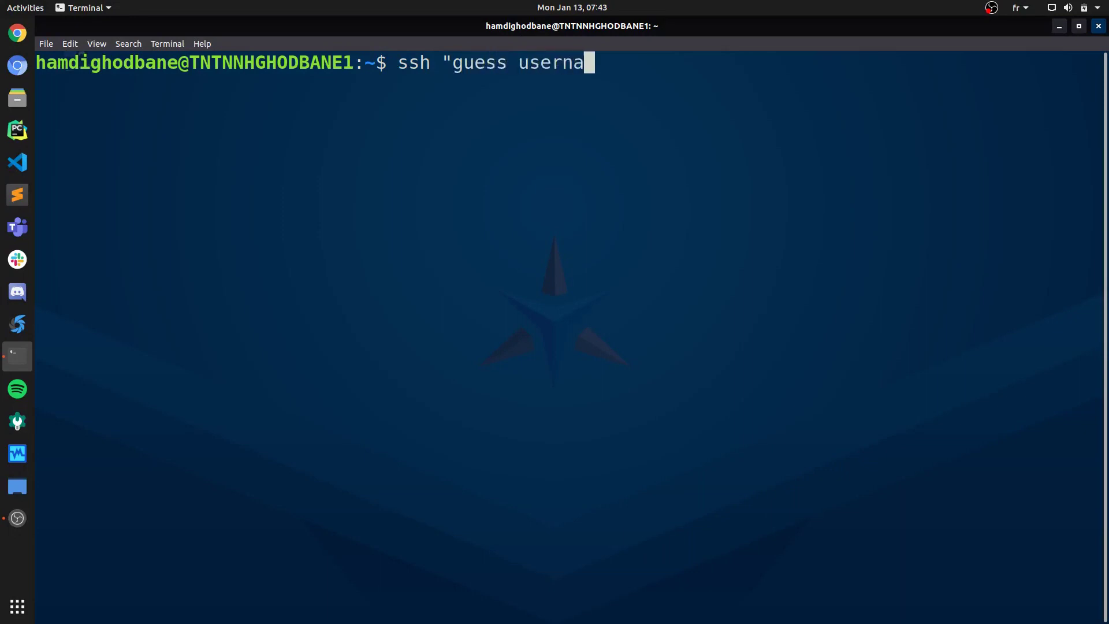
text(me"@")
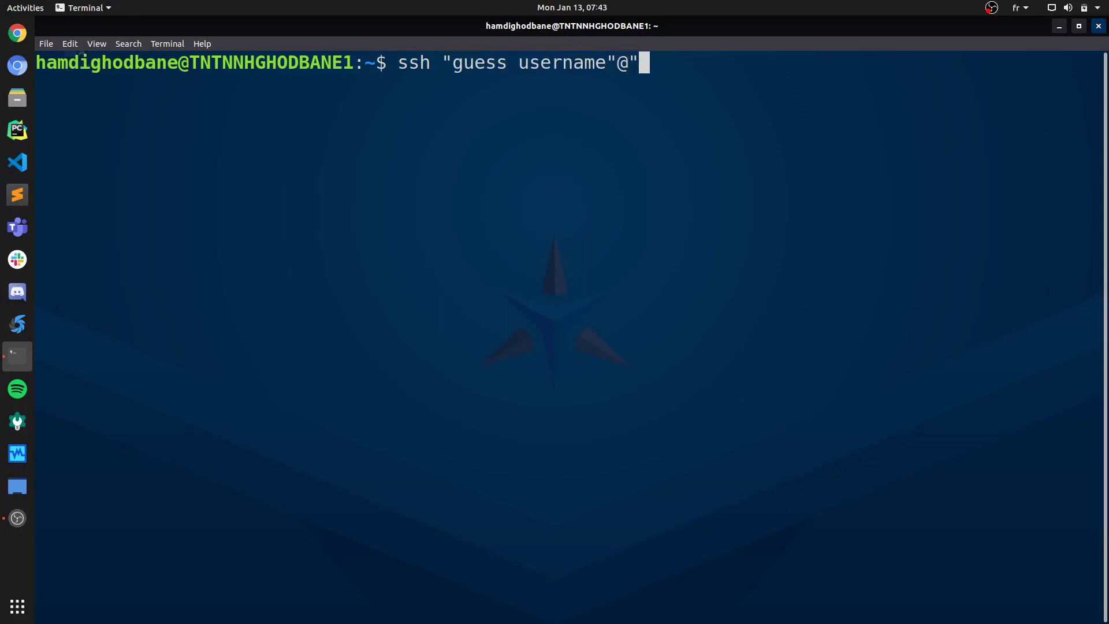
text(g)
text(uessing )
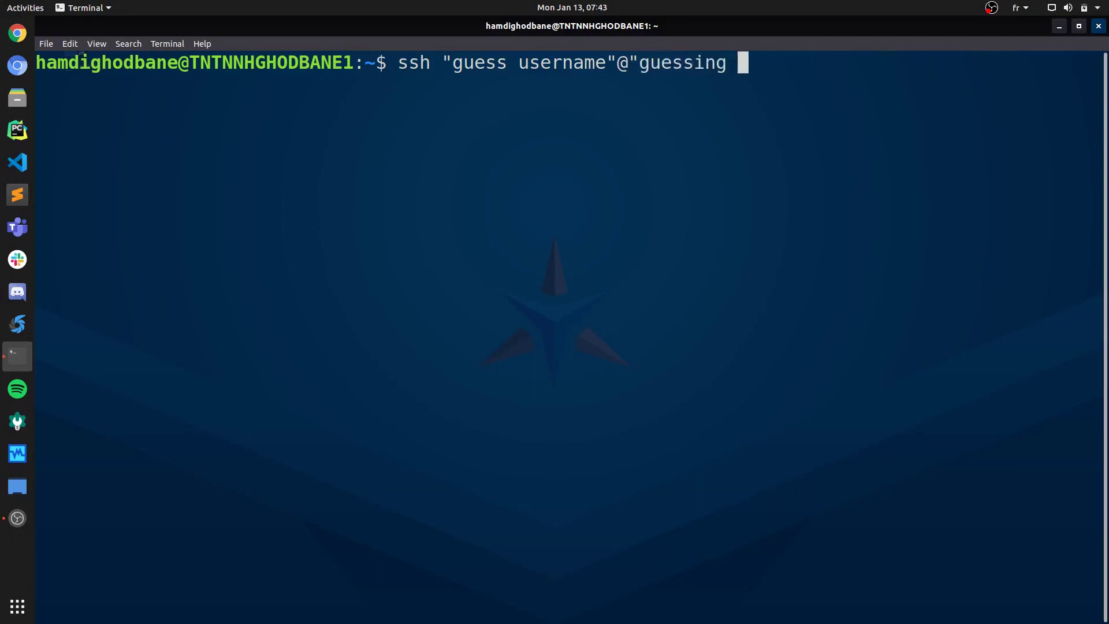
text(the ser)
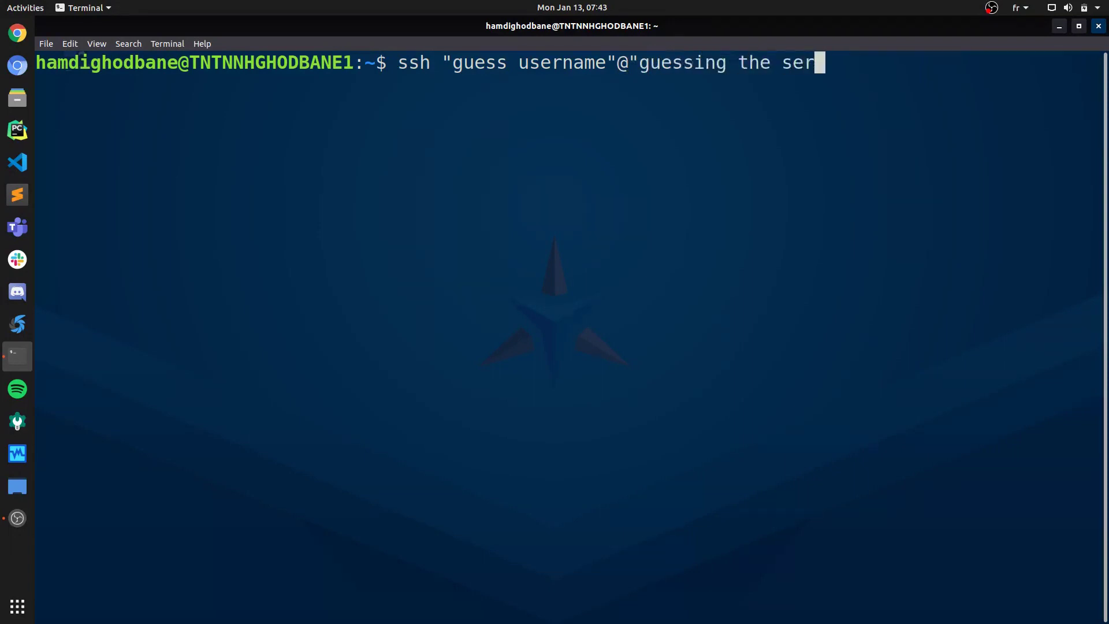
text(ver ip" -)
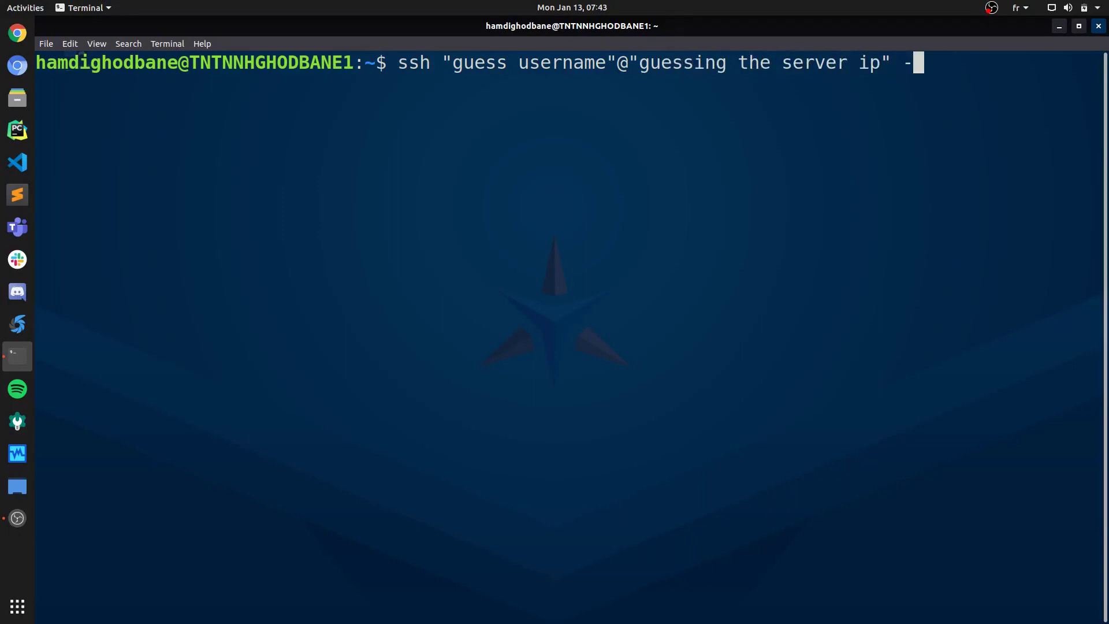
text(i "g)
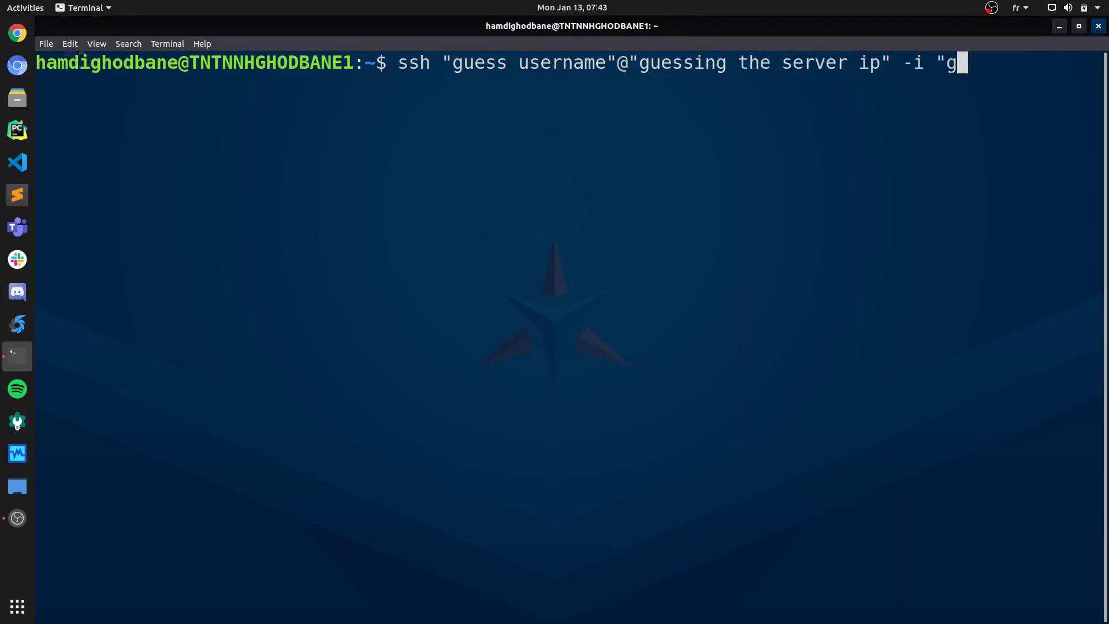
text(uessing locatio)
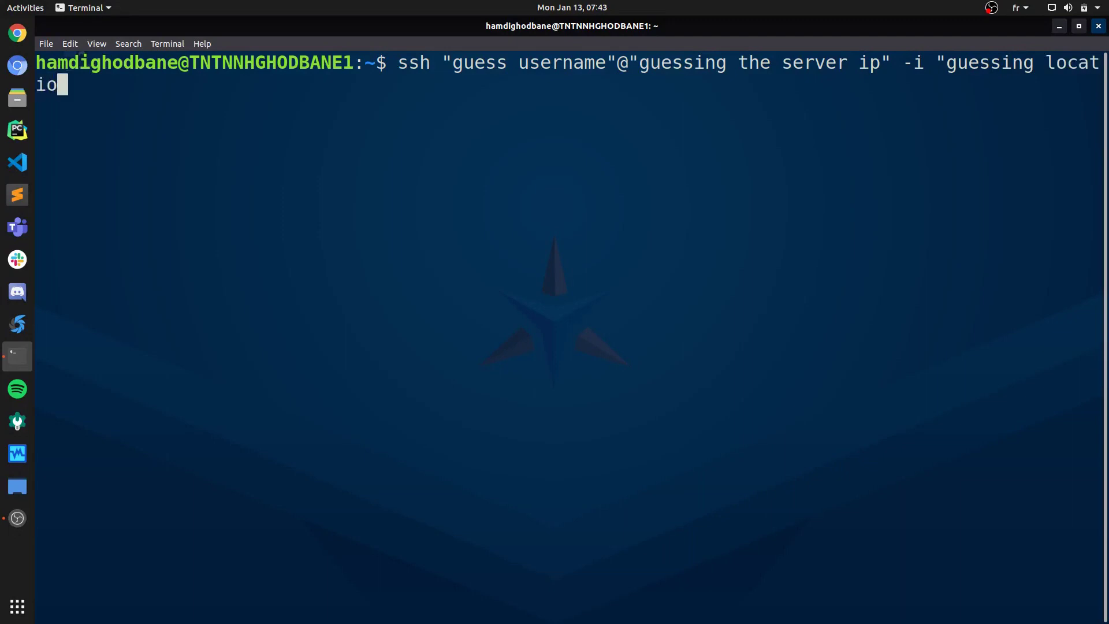
text(n of their ss)
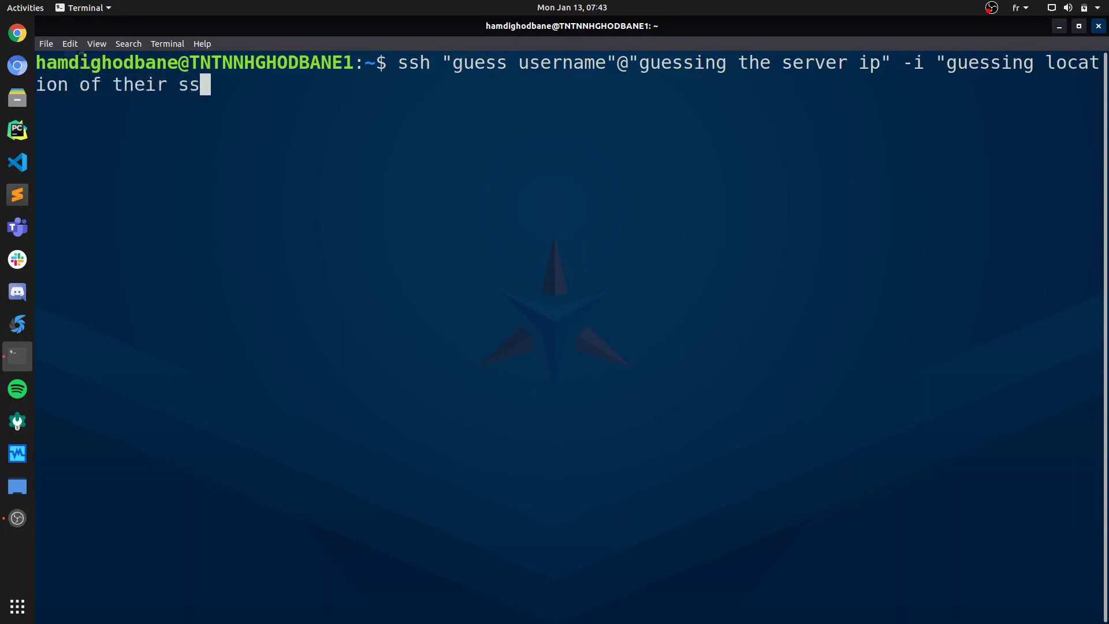
text(h key")
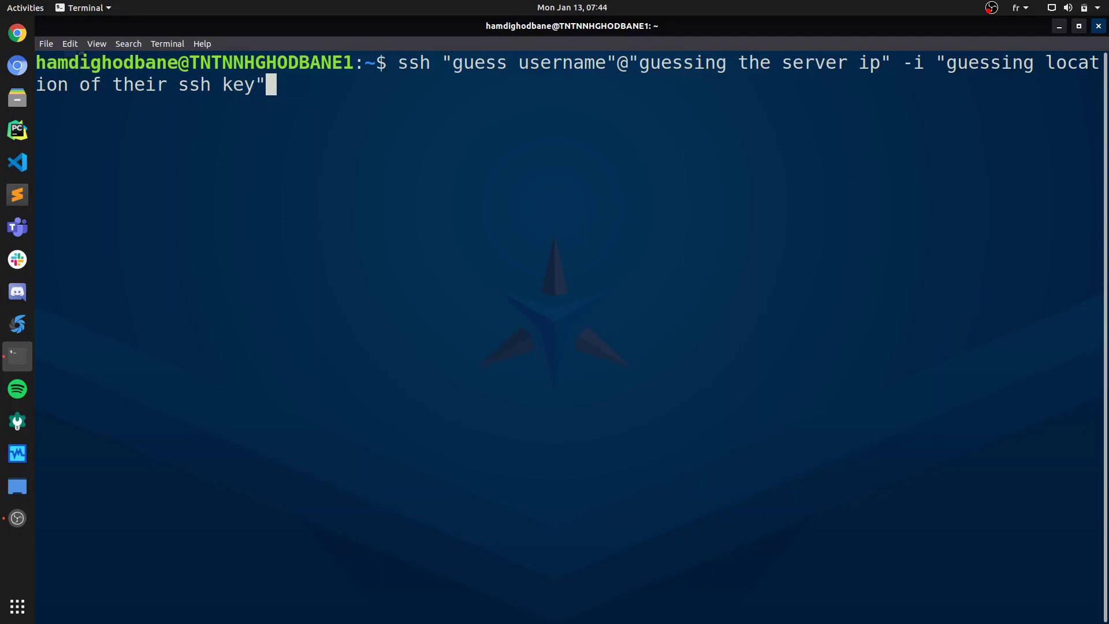
key(ctrl+c)
key(ctrl+l)
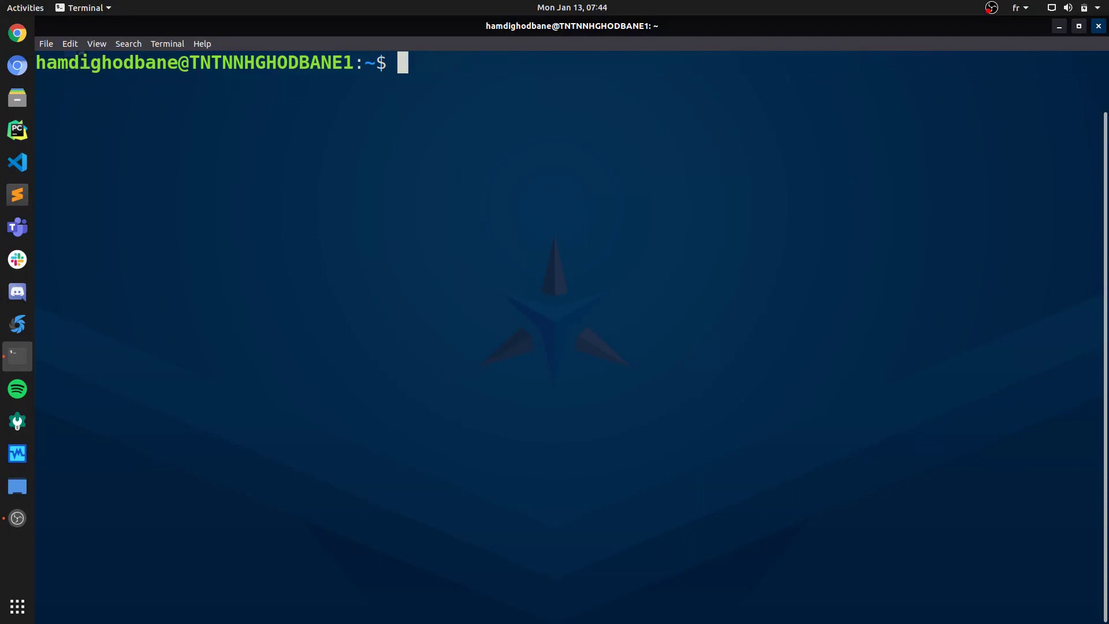
text(vim )
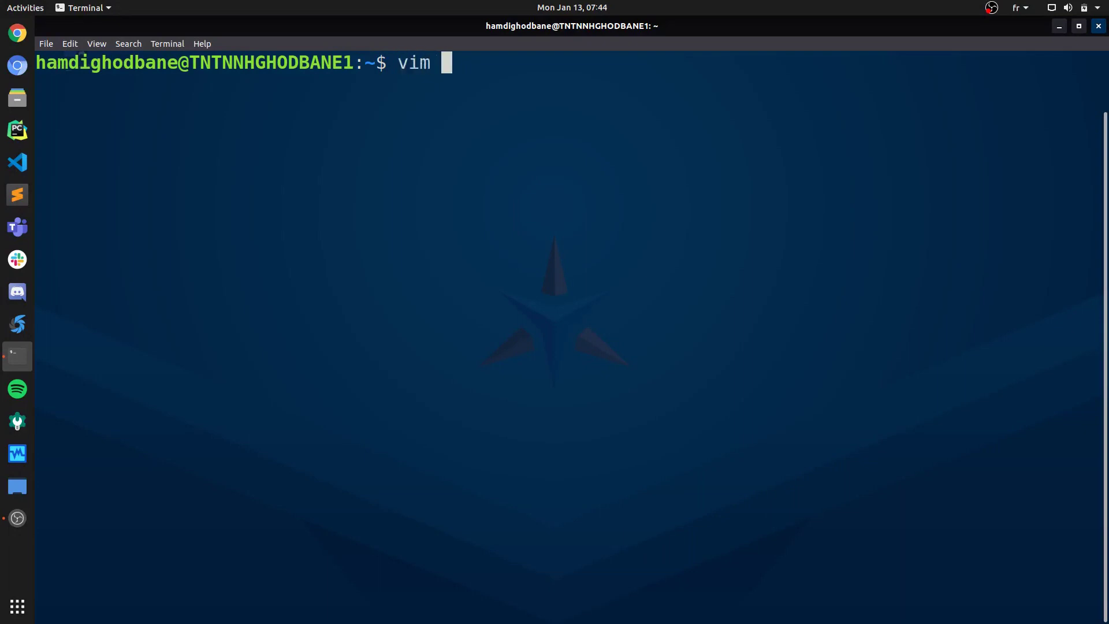
text(.ssh)
text(/con)
key(Tab)
key(Return)
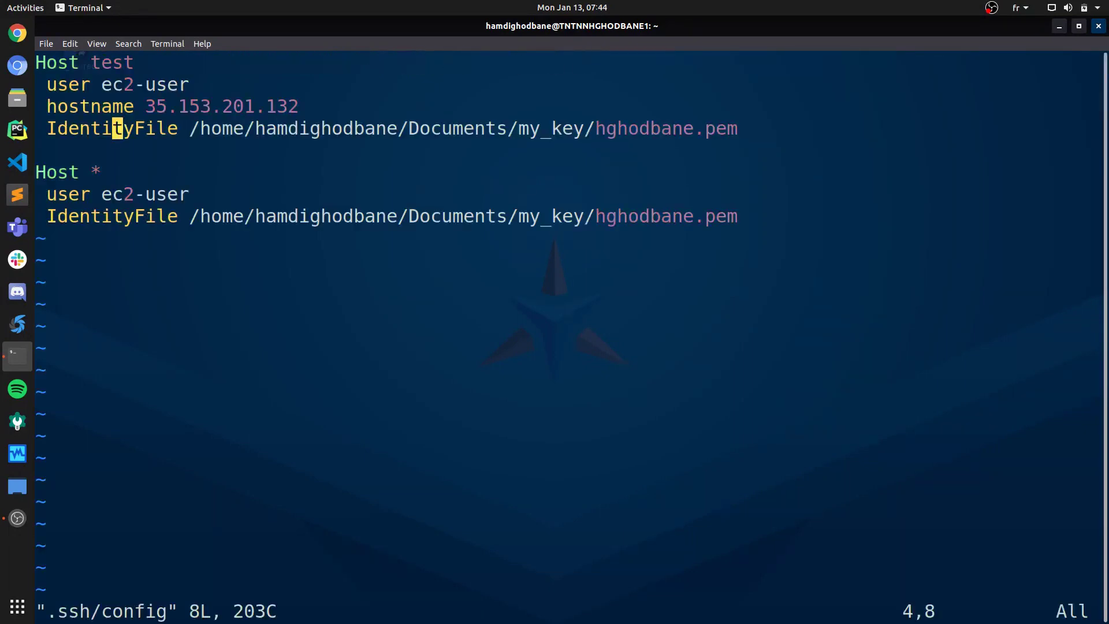
key(Down)
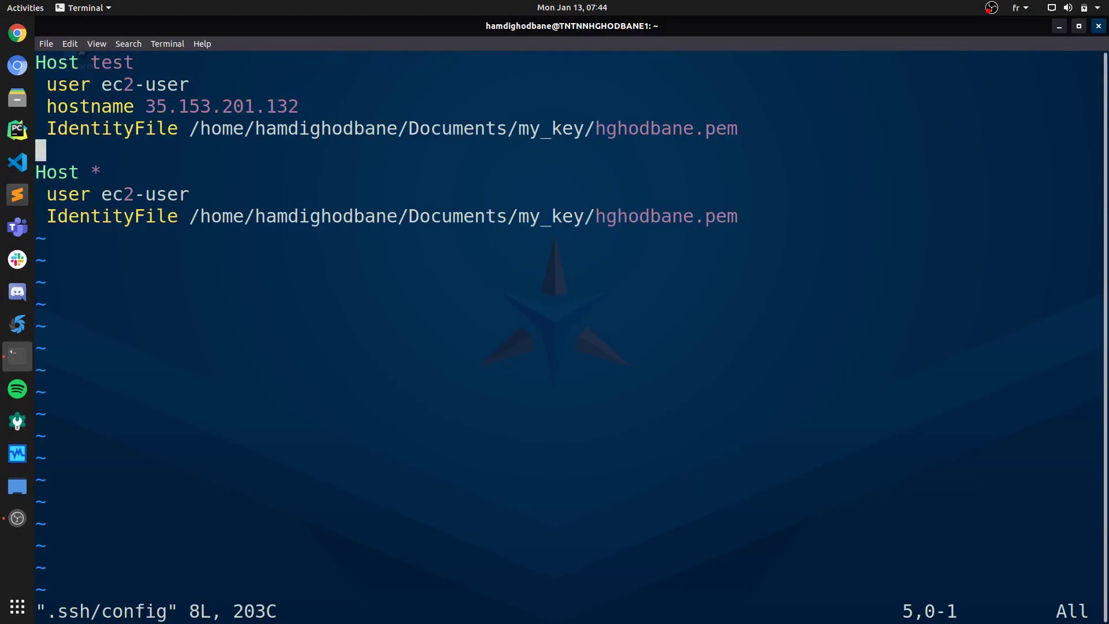
key(Down)
key(Down)
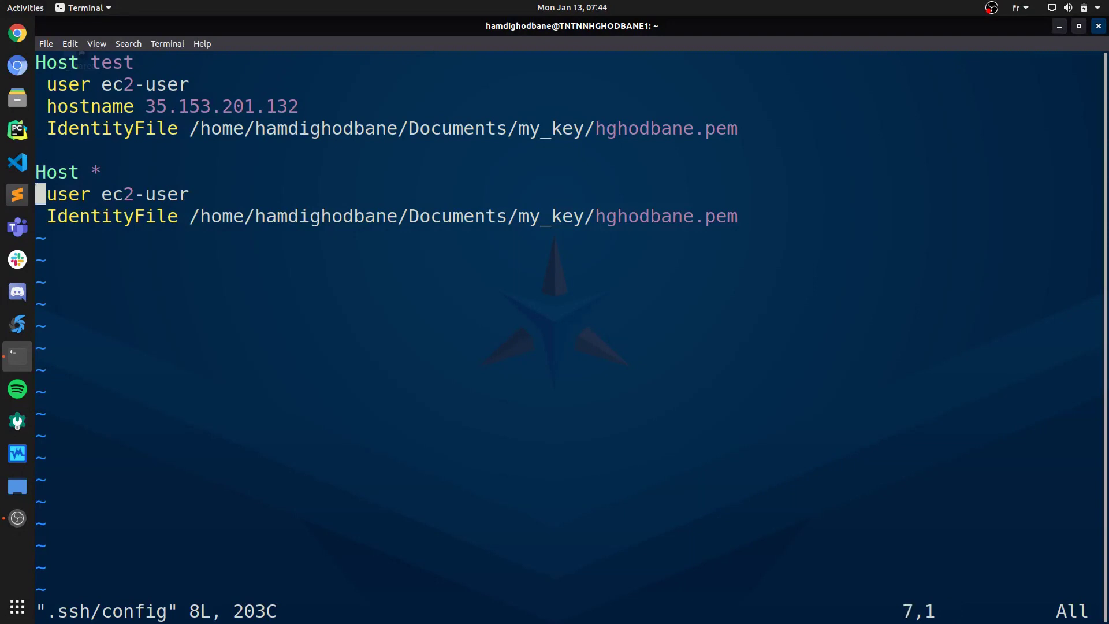
key(Down)
key(Up)
key(Up)
key(Right)
key(Right)
key(Right)
key(Right)
key(Right)
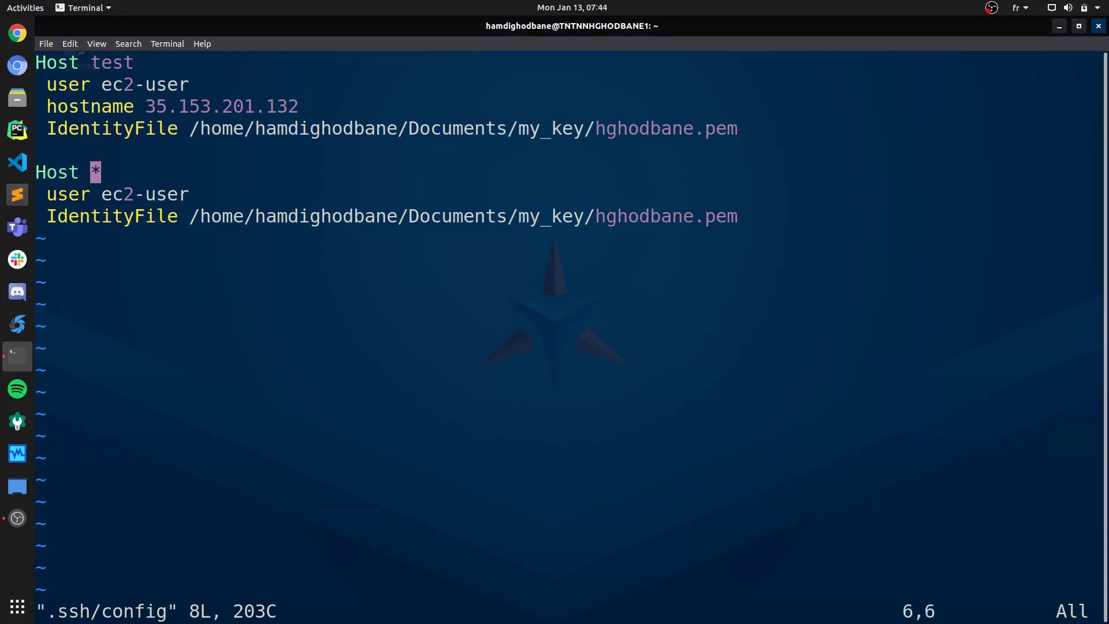
key(Down)
key(Right)
key(Right)
key(Left)
key(Down)
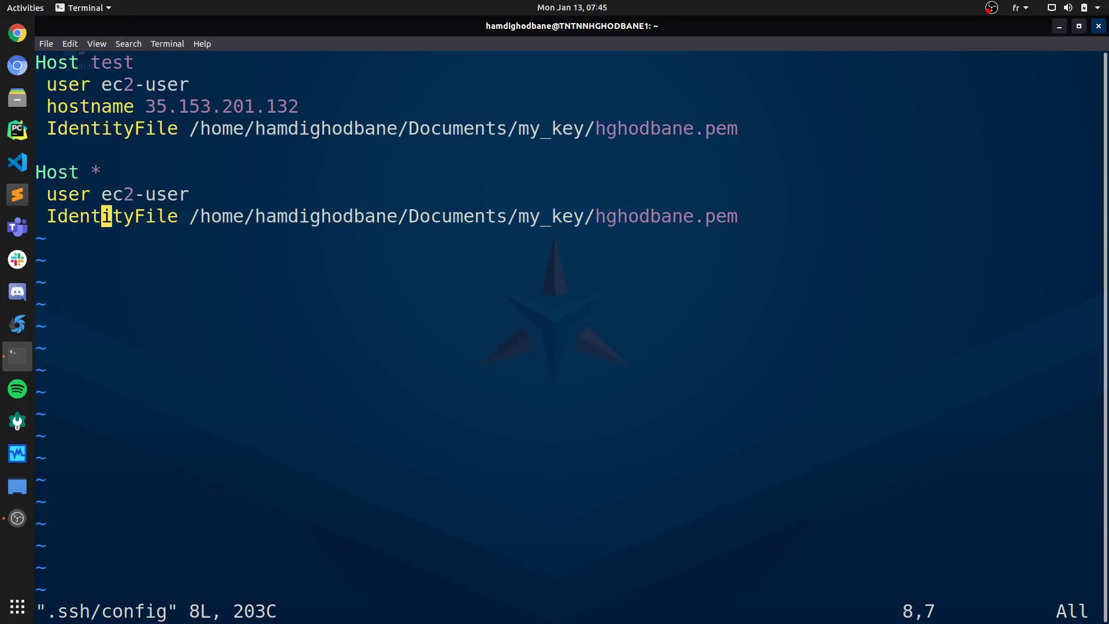
key(Up)
key(Up)
key(Up)
key(Up)
key(Down)
key(Down)
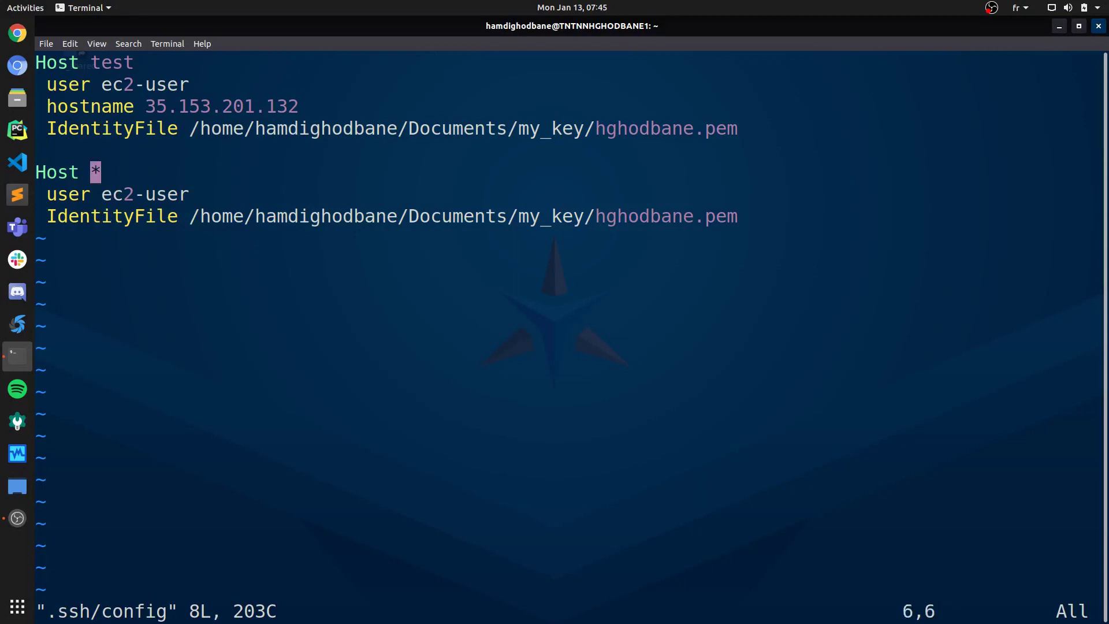
Step: Review the Host test block's user and IdentityFile lines in vim
key(Up)
key(Up)
key(Up)
key(Up)
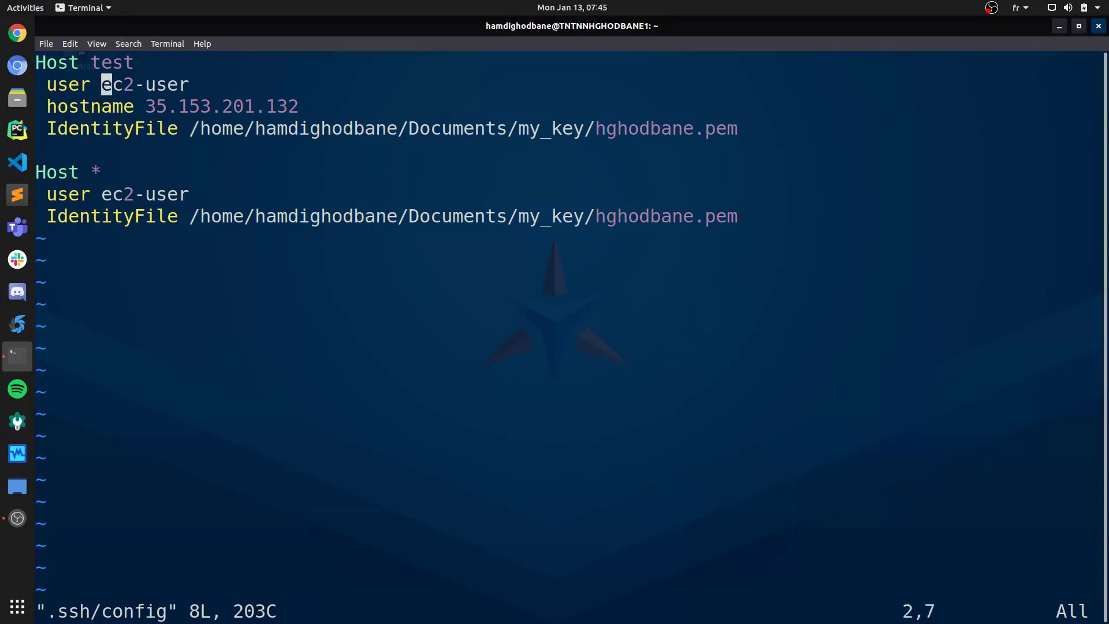
key(Up)
key(Down)
key(Down)
key(Down)
key(Up)
key(Up)
key(Down)
key(Down)
key(Down)
key(Up)
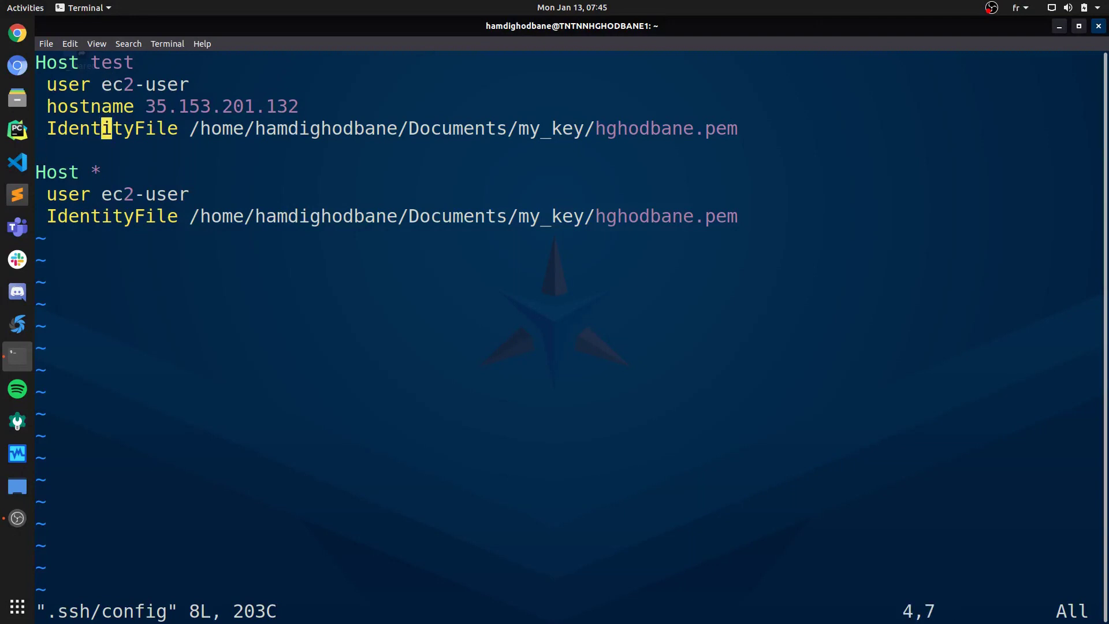
Step: Check the 'test' alias and hostname lines, then quit vim without changes
key(Up)
key(Up)
key(Up)
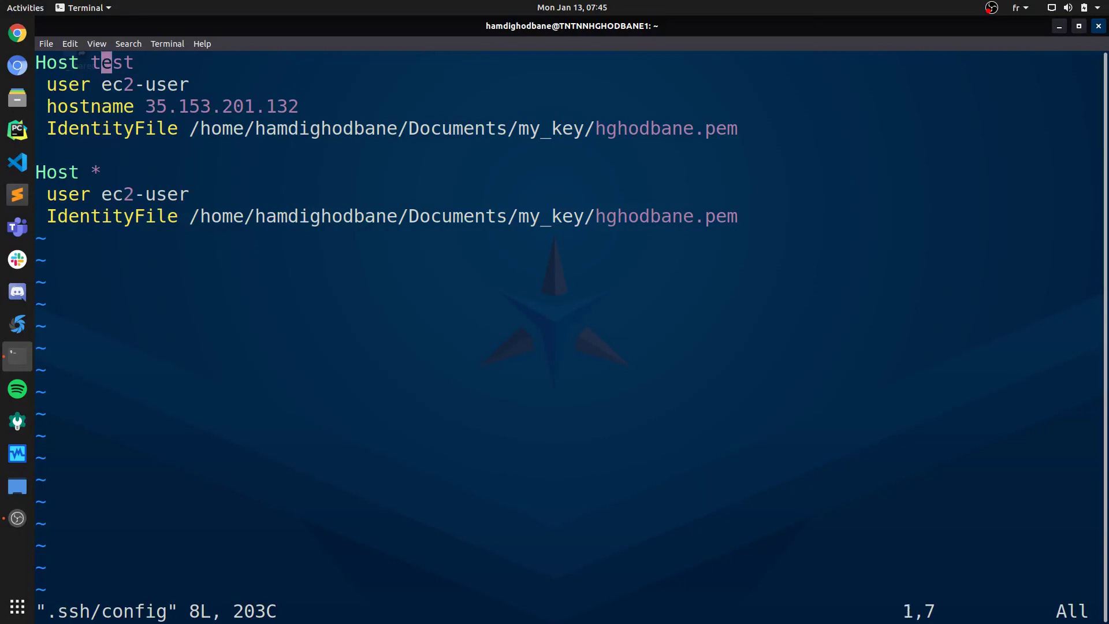
key(Left)
key(Left)
key(Left)
key(Right)
key(Right)
key(Right)
key(Right)
key(Right)
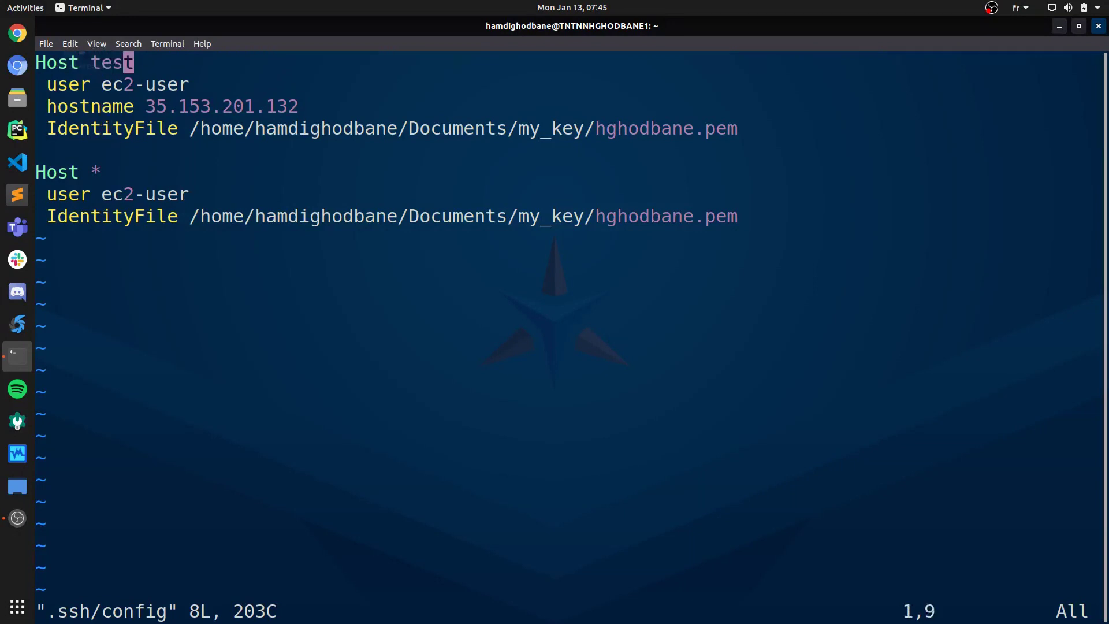
key(Left)
key(Left)
key(Left)
key(Down)
key(Down)
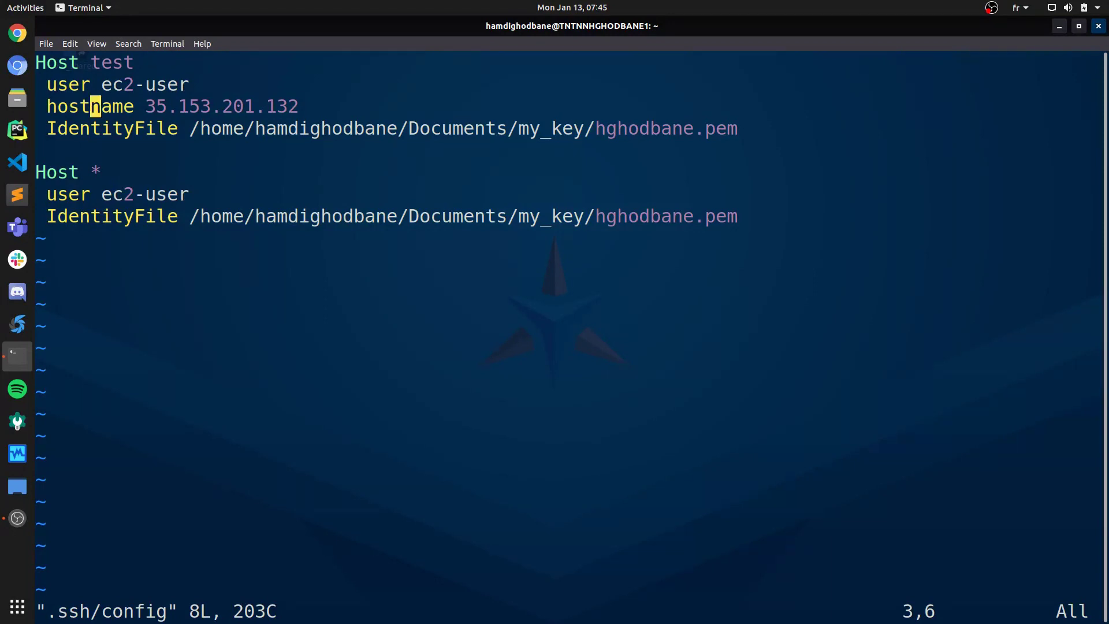
text(:q)
key(Return)
key(ctrl+l)
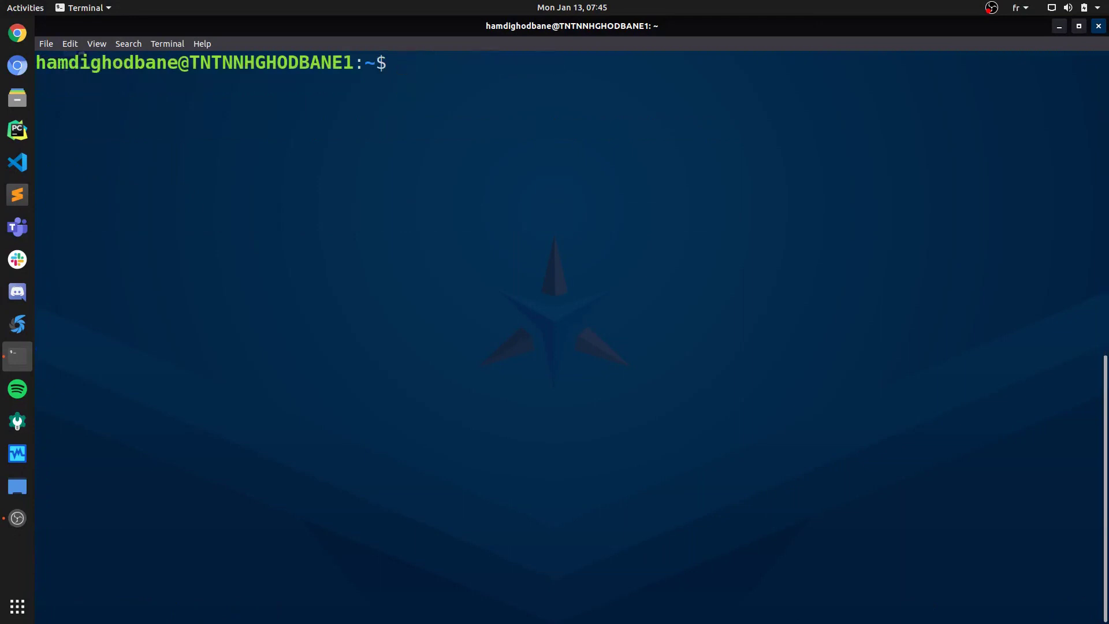
text(ssh )
text(te)
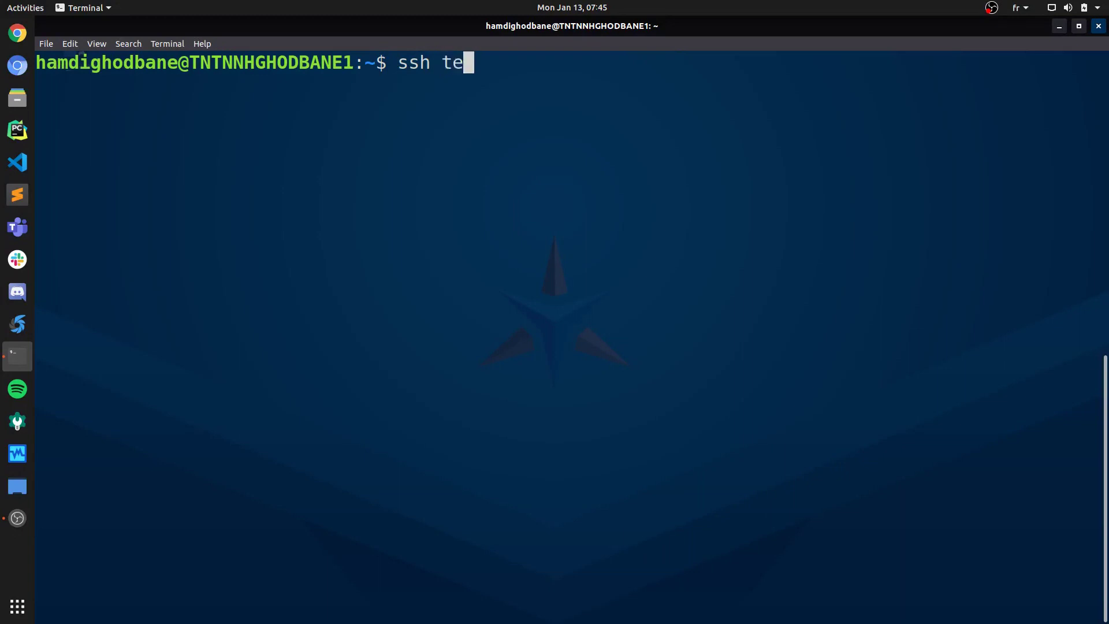
text(st)
key(Return)
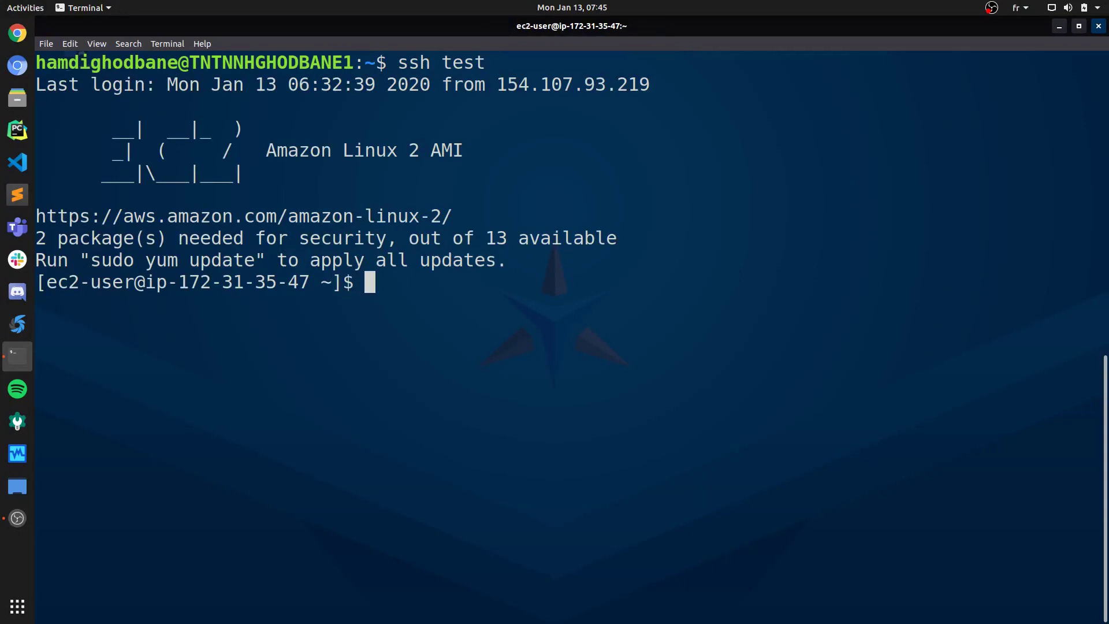
key(ctrl+d)
key(ctrl+l)
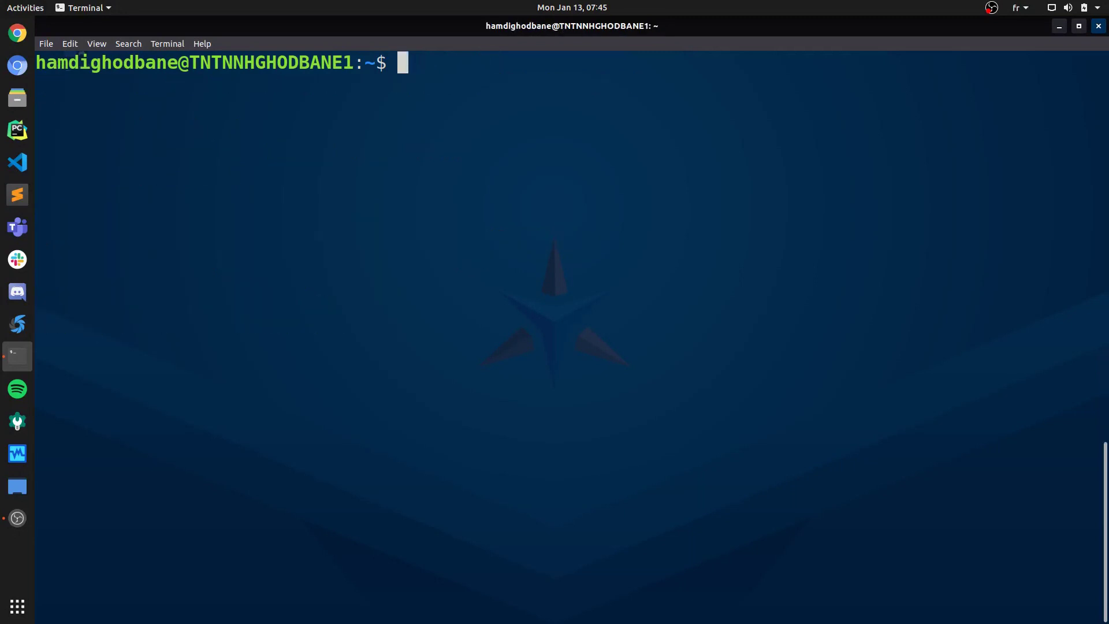
key(Return)
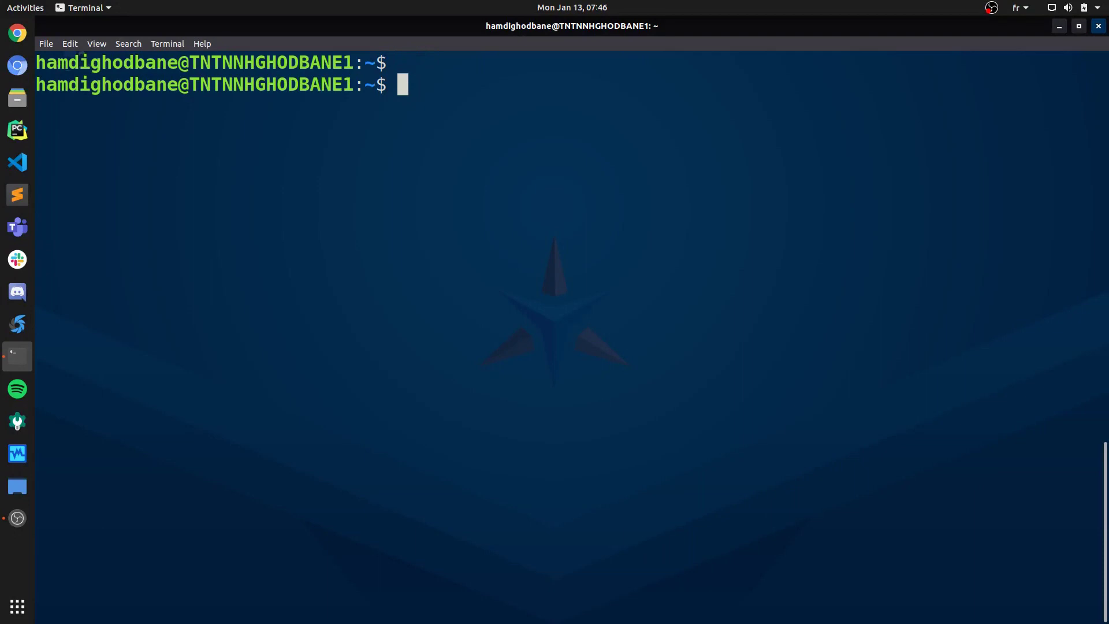